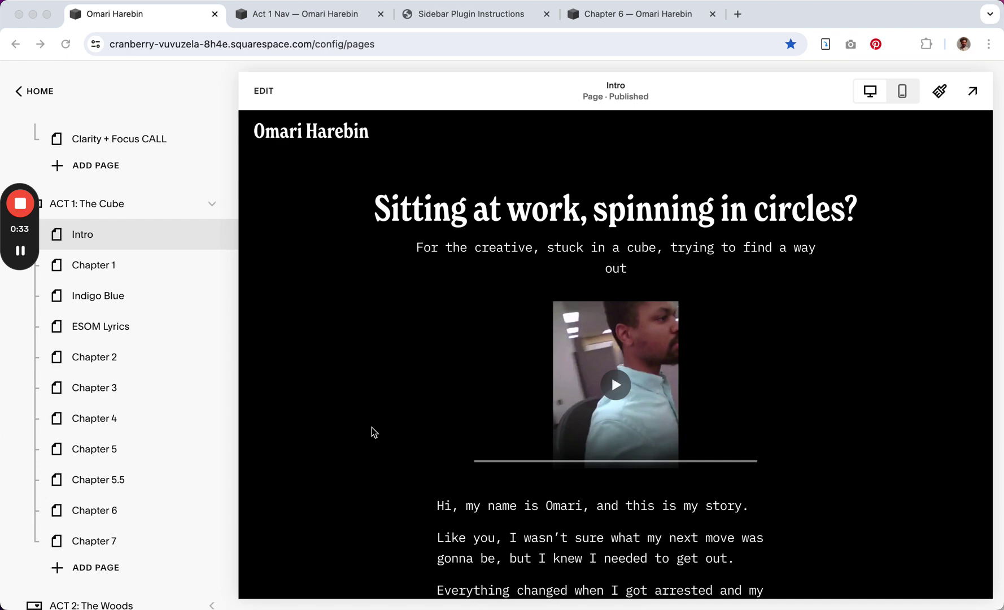
Step: Scroll the live Chapter 6 page to view the Act 1 chapter list beside the story
scroll(373, 431, "down", 3)
scroll(373, 431, "up", 3)
Step: Go from Chapter 6 to 'Chapter 2: No Passion' via the sidebar and scroll to show it pinned
left_click(627, 16)
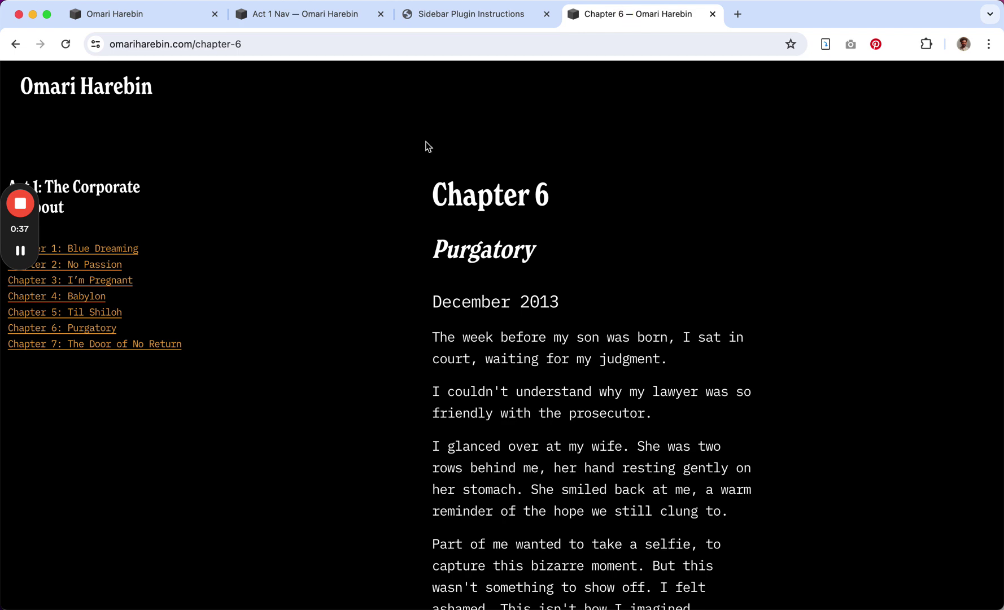
scroll(356, 321, "down", 5)
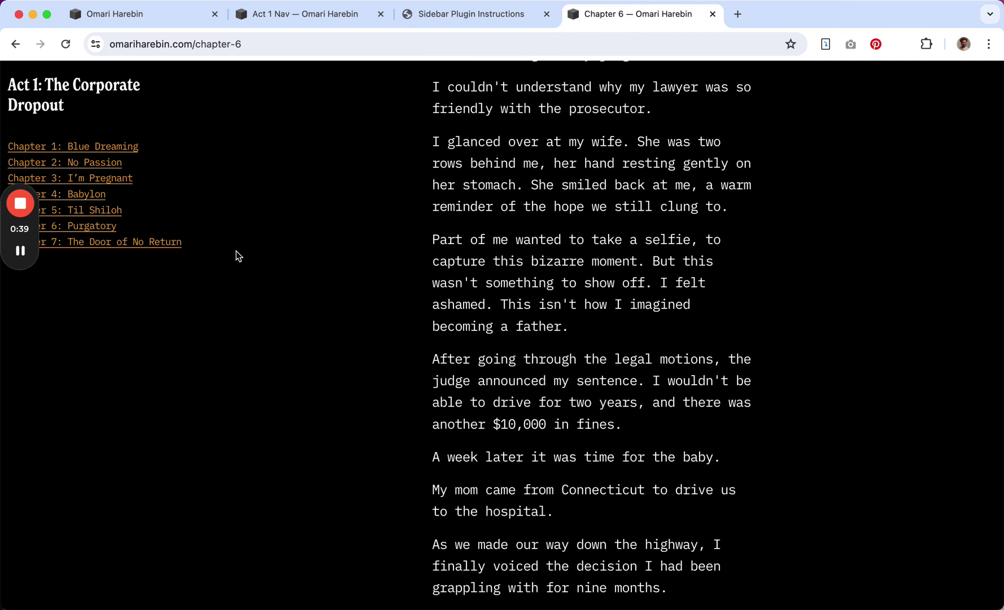
left_click(90, 169)
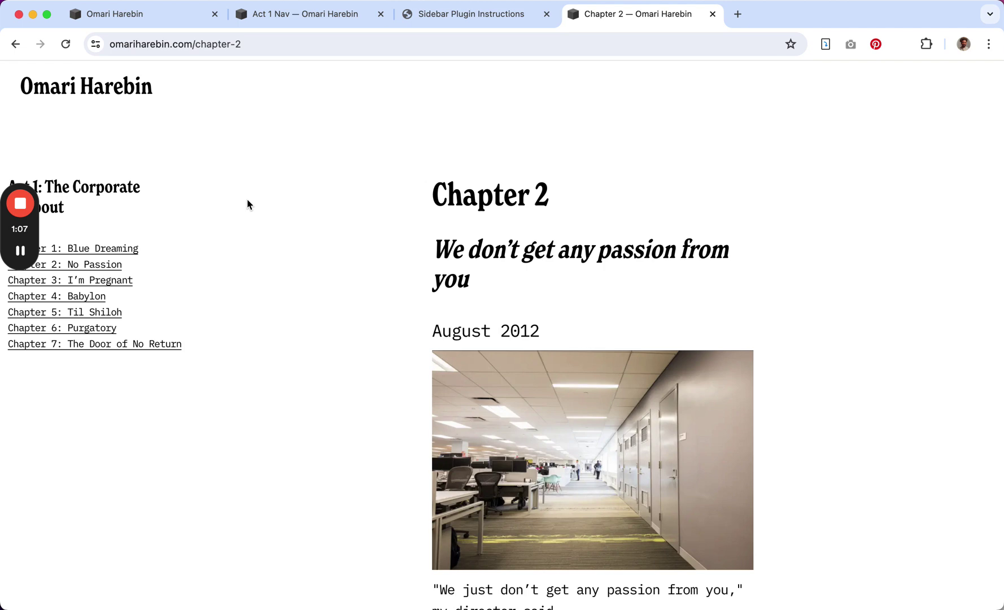
scroll(248, 200, "down", 5)
scroll(222, 255, "up", 3)
Step: Find the Install form and select the /act-1-nav value in the Sidebar Page URL field
left_click(448, 16)
scroll(440, 261, "up", 15)
scroll(439, 259, "down", 2)
scroll(435, 294, "up", 2)
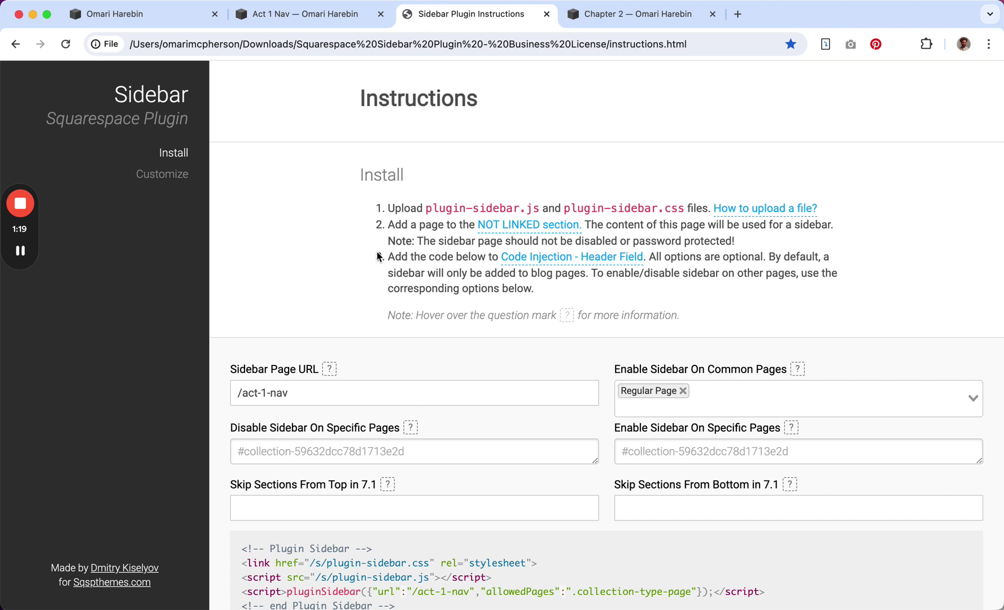
scroll(376, 254, "down", 3)
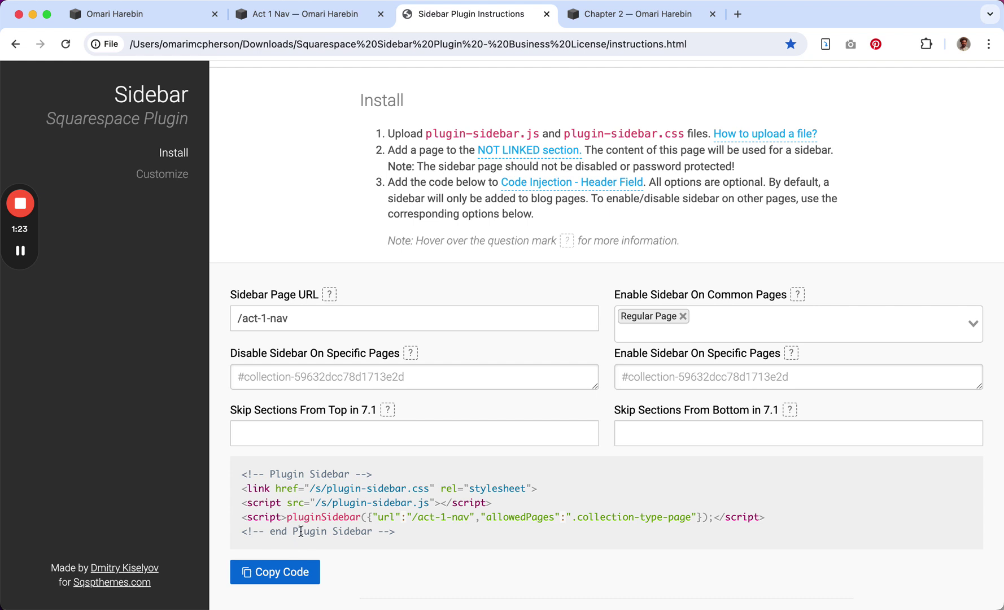
left_click(325, 325)
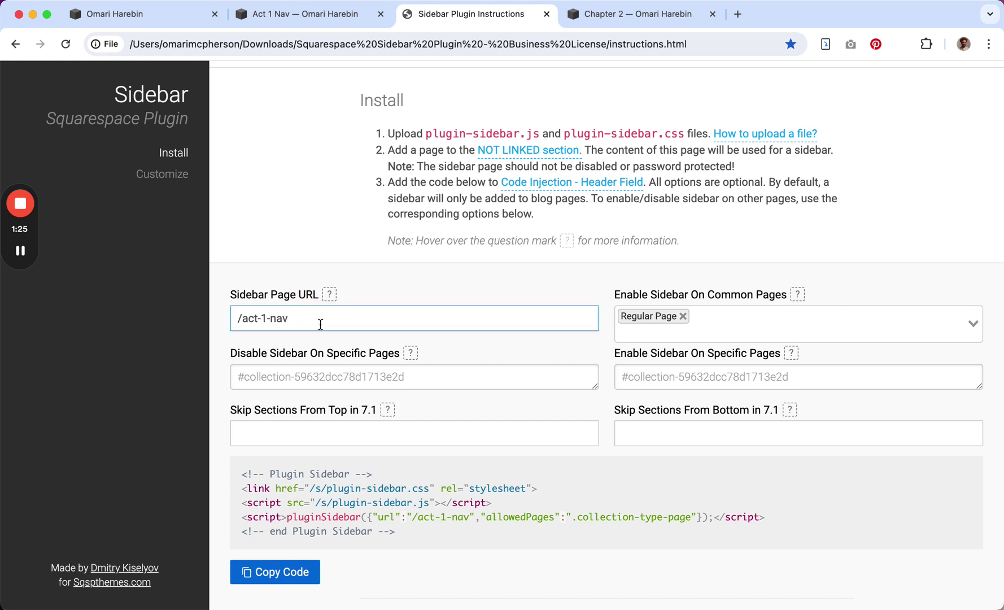
left_click_drag(287, 320, 233, 320)
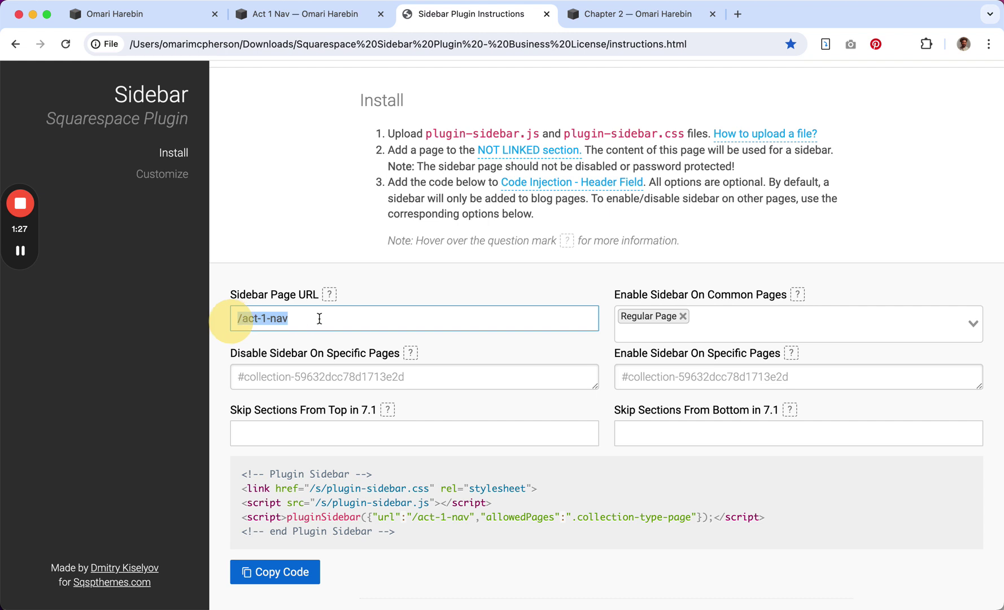
Step: Show the Act 1 Nav page with its 'Act 1: The Corporate Dropout' chapter list in the editor
left_click(271, 12)
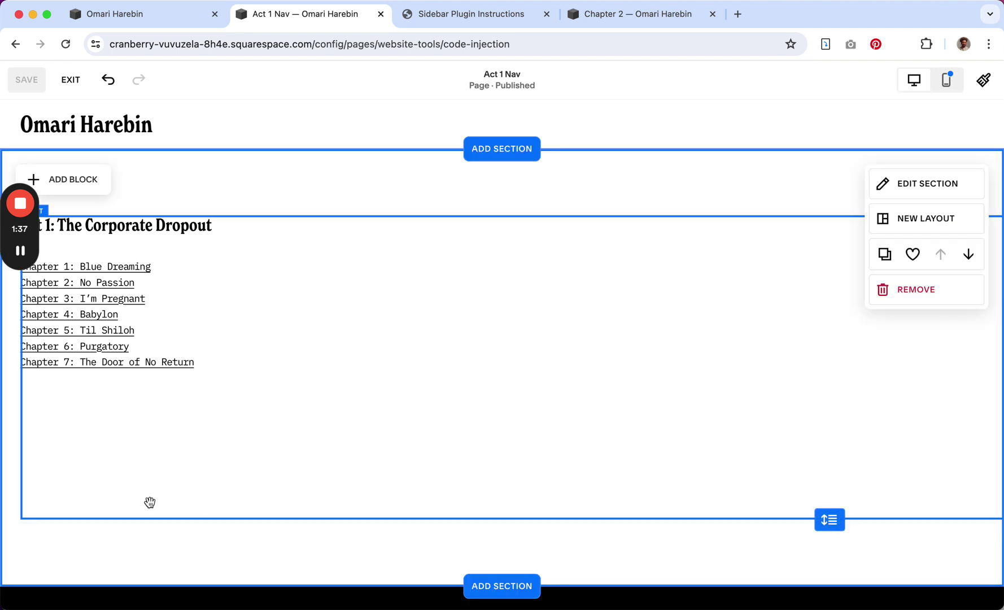
Step: Check live Chapter 2, review the Enable Sidebar On Common Pages page types, then return to Pages
left_click(624, 19)
scroll(212, 354, "down", 1)
left_click(464, 17)
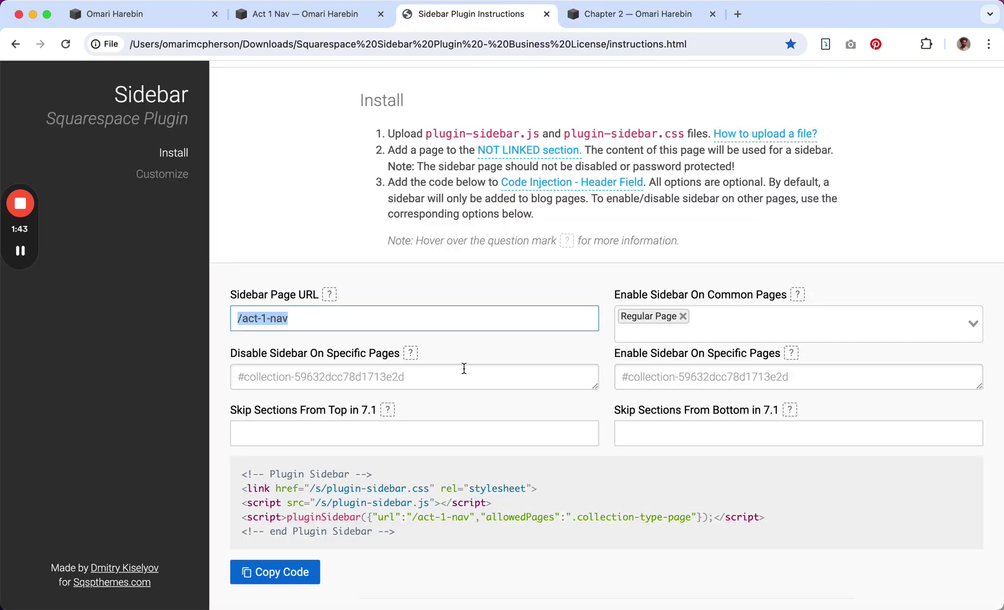
scroll(463, 368, "down", 3)
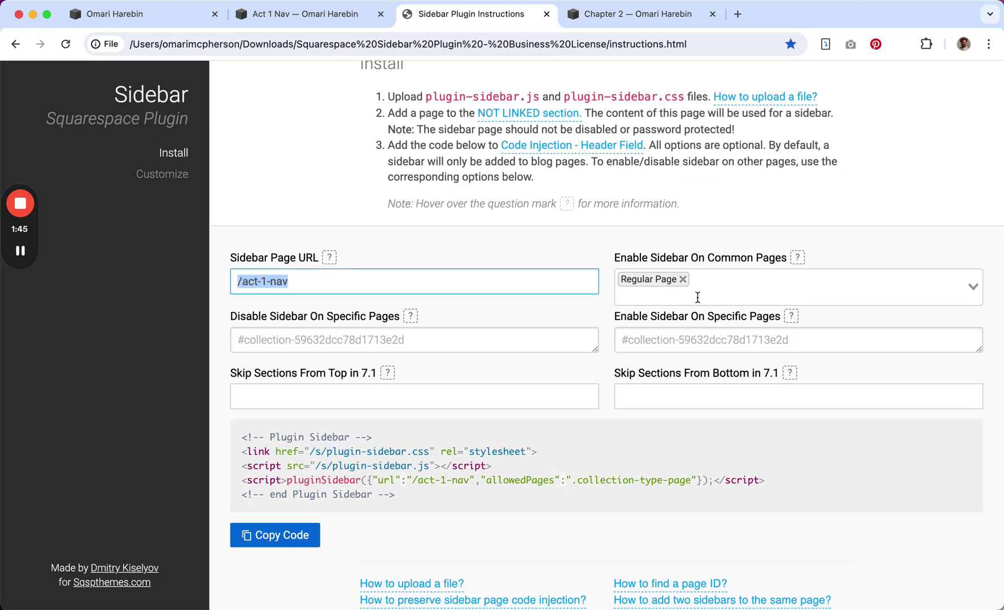
left_click(661, 295)
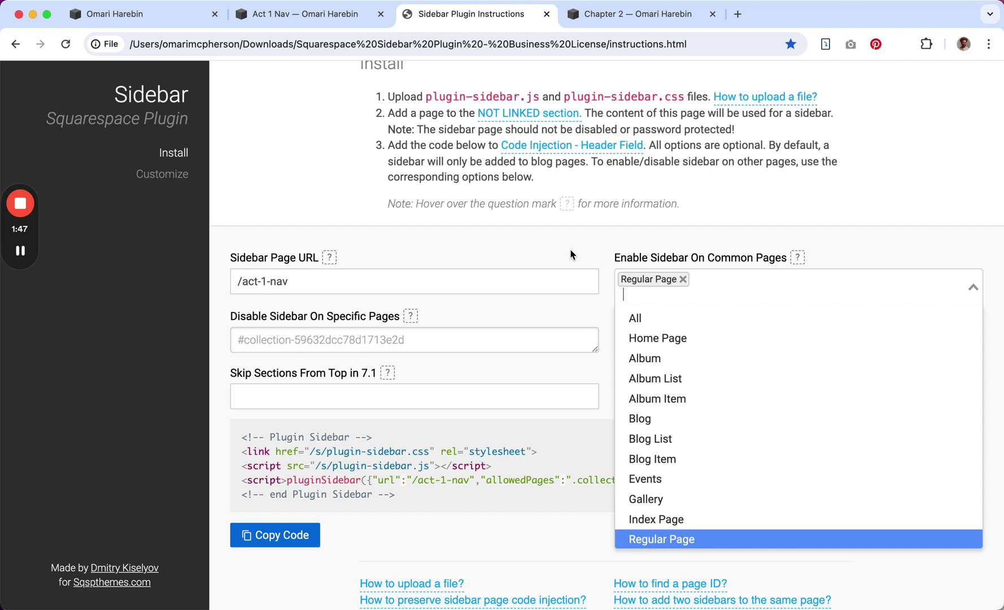
left_click(570, 254)
key("Tab")
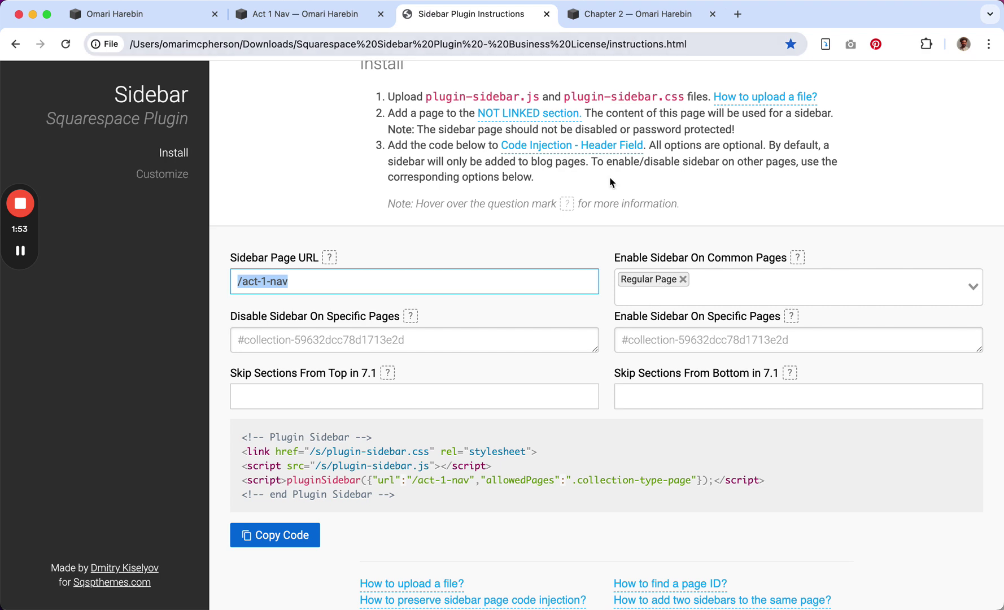
scroll(547, 360, "down", 2)
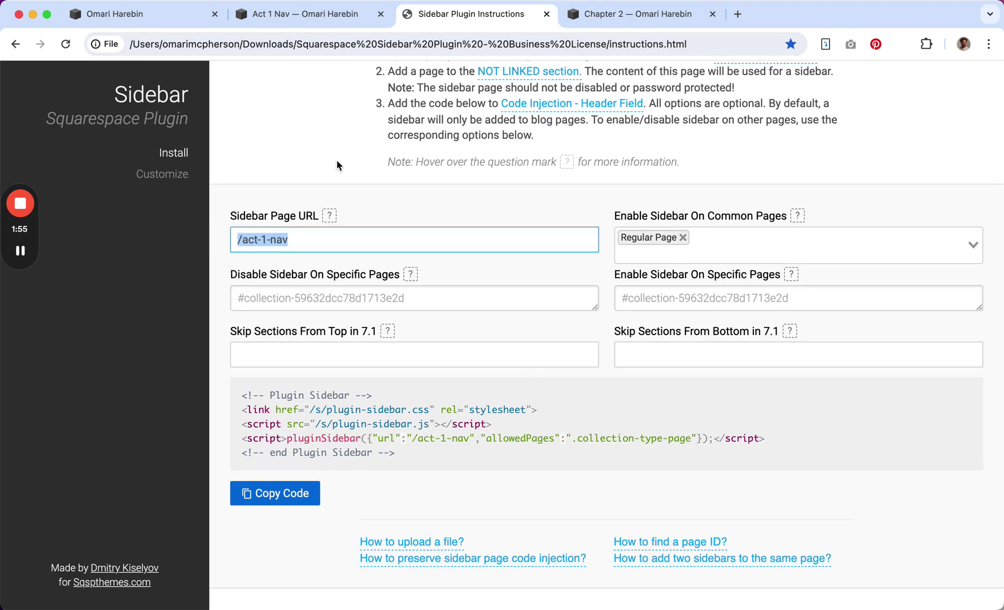
left_click(156, 15)
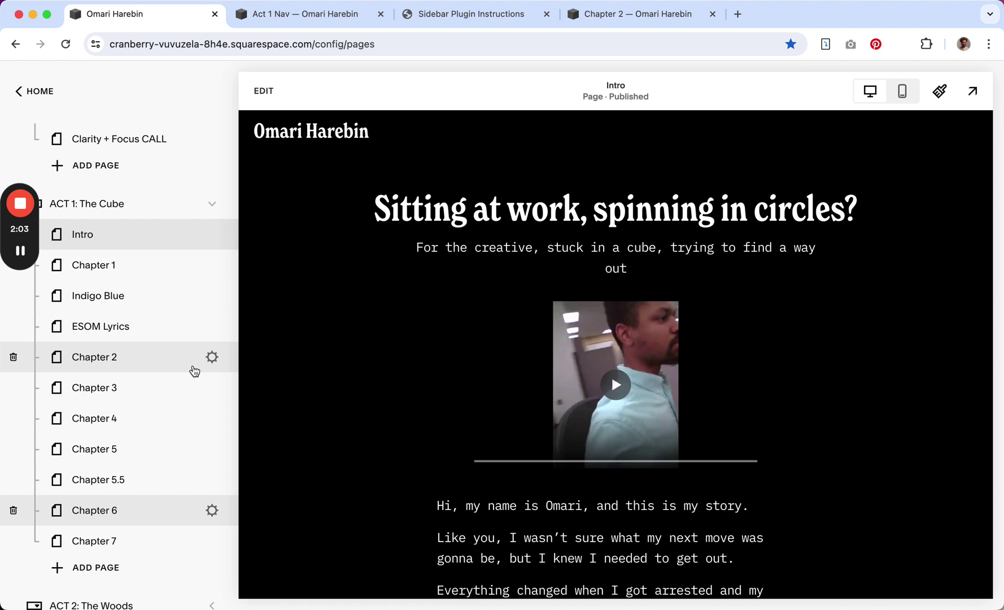
Step: Preview Chapter 1 of ACT 1: The Cube, with its 'Blue Dreaming' subtitle and March 2012 date
left_click(107, 269)
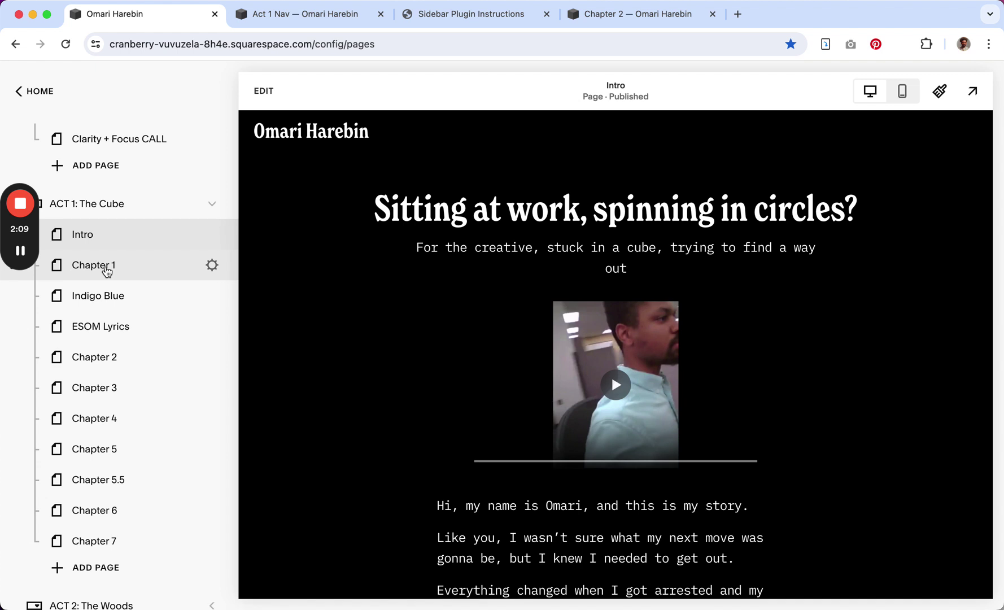
left_click(107, 272)
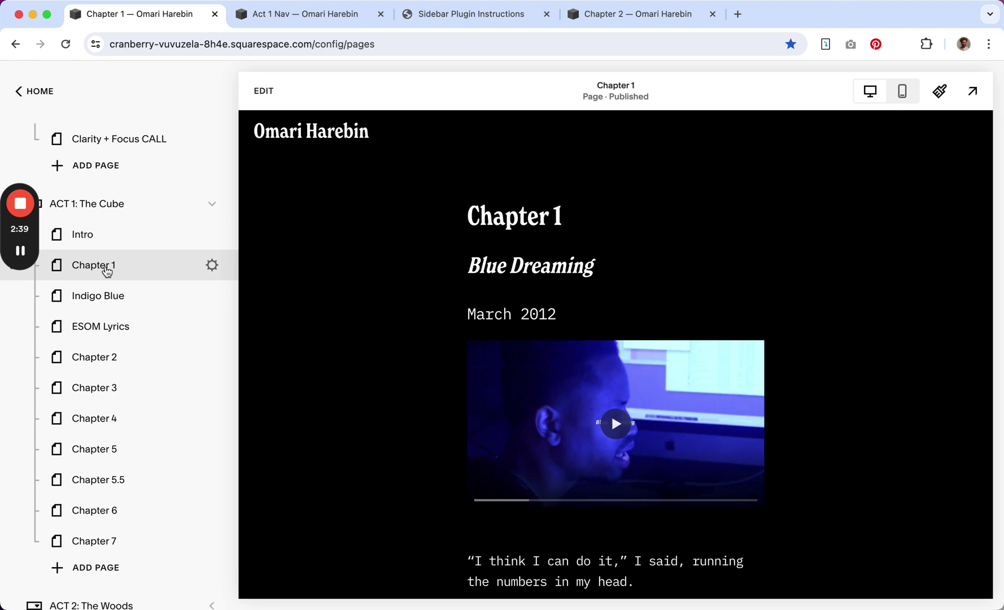
Step: Scroll the live Chapter 2 page to show the Act 1 chapter list following the story text
left_click(606, 21)
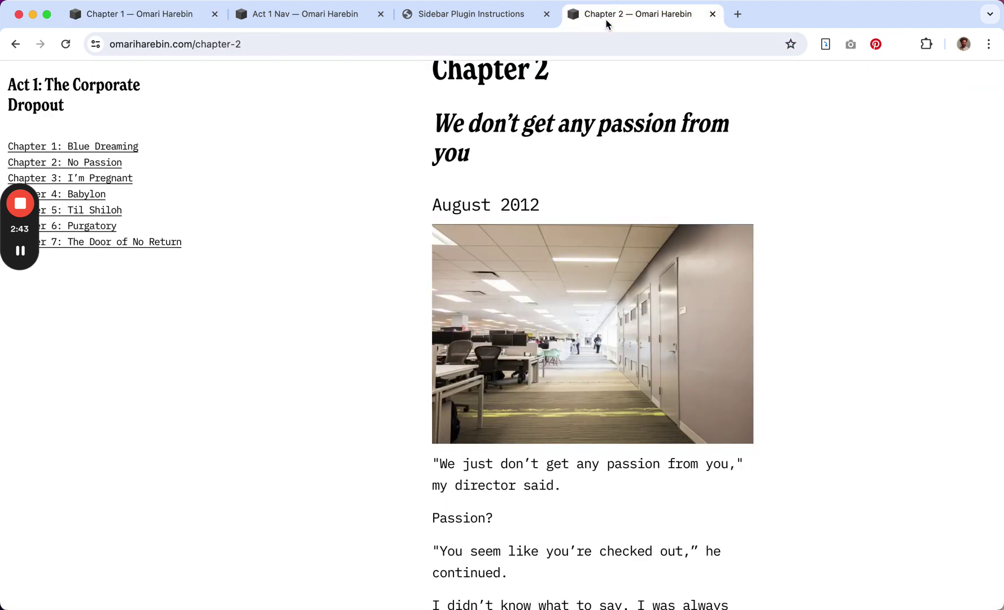
scroll(416, 270, "up", 5)
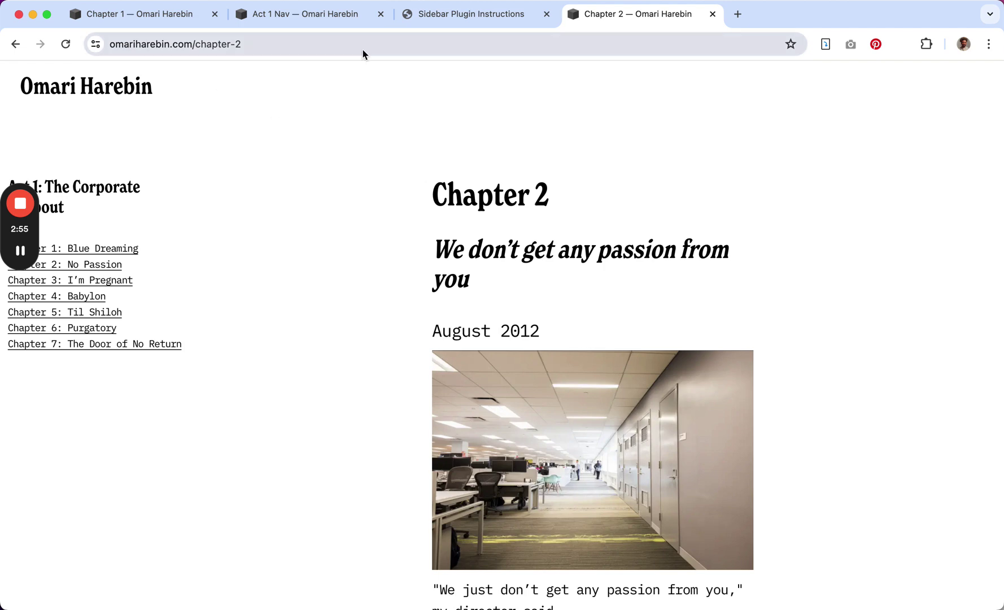
scroll(235, 328, "down", 7)
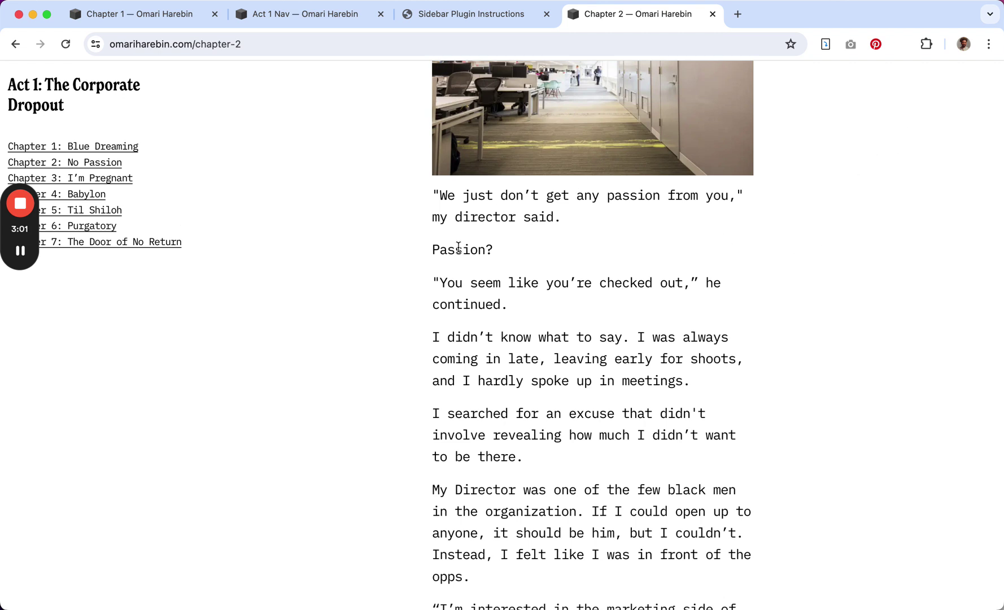
scroll(433, 294, "down", 1)
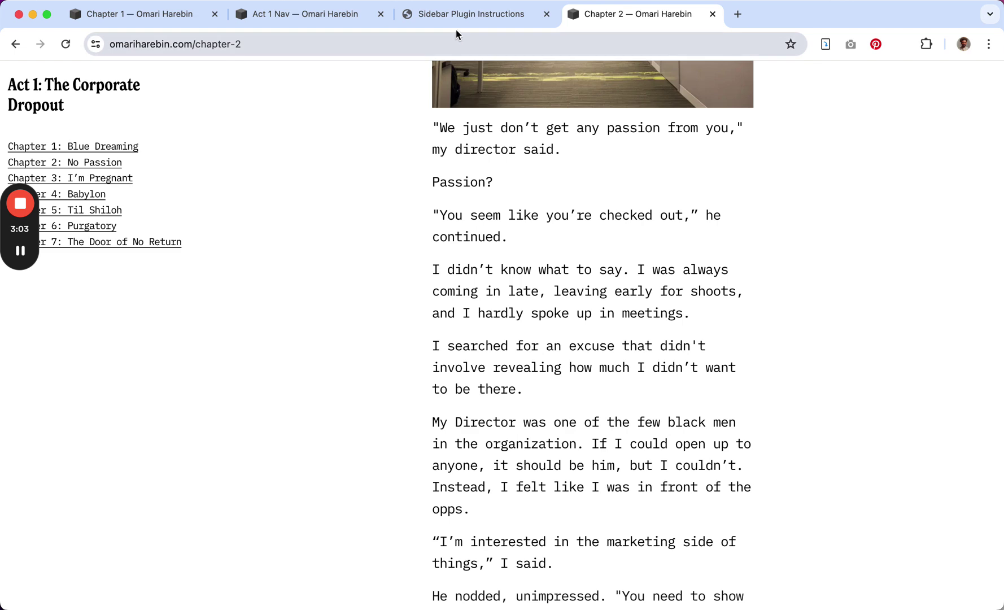
Step: Scroll to the Customize section and leave Hide On Mobile set to Yes
left_click(459, 15)
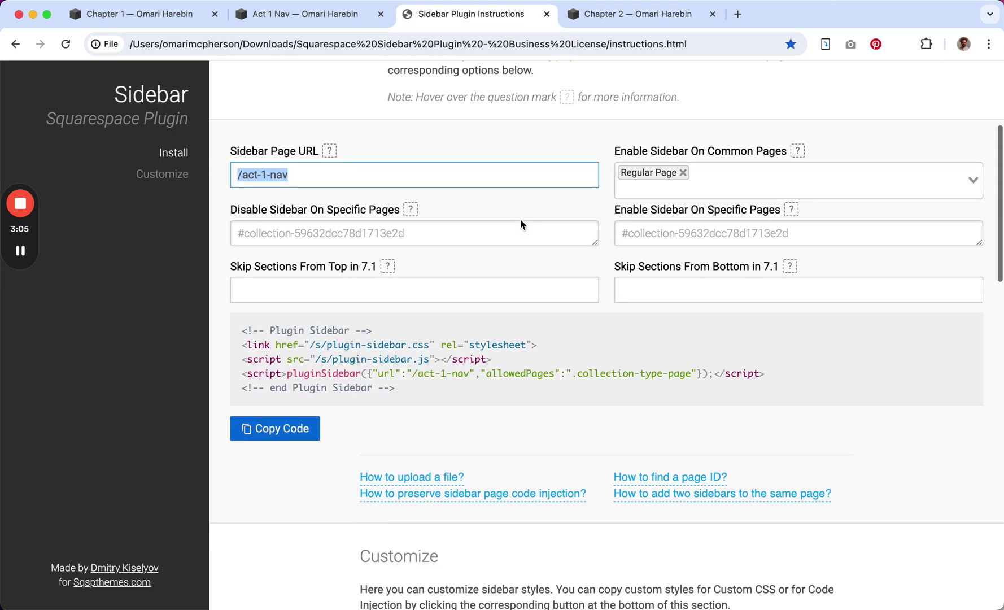
scroll(521, 224, "down", 7)
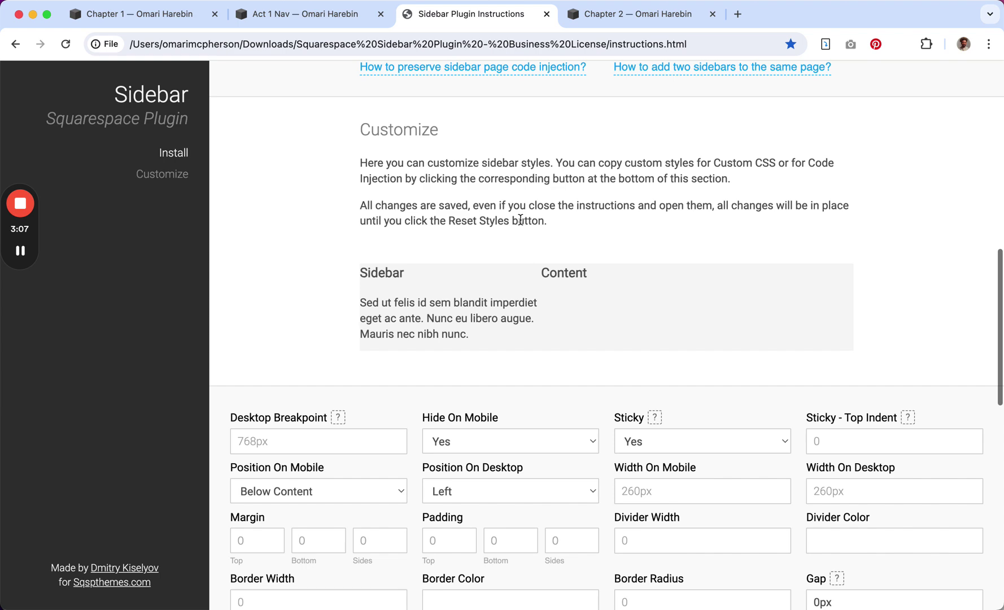
scroll(521, 222, "down", 3)
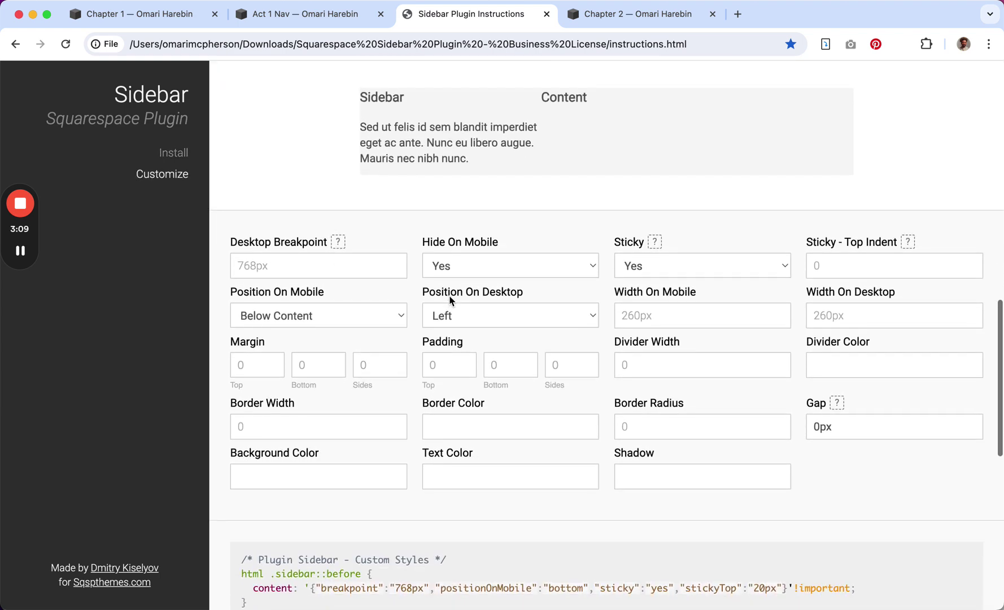
scroll(343, 311, "up", 1)
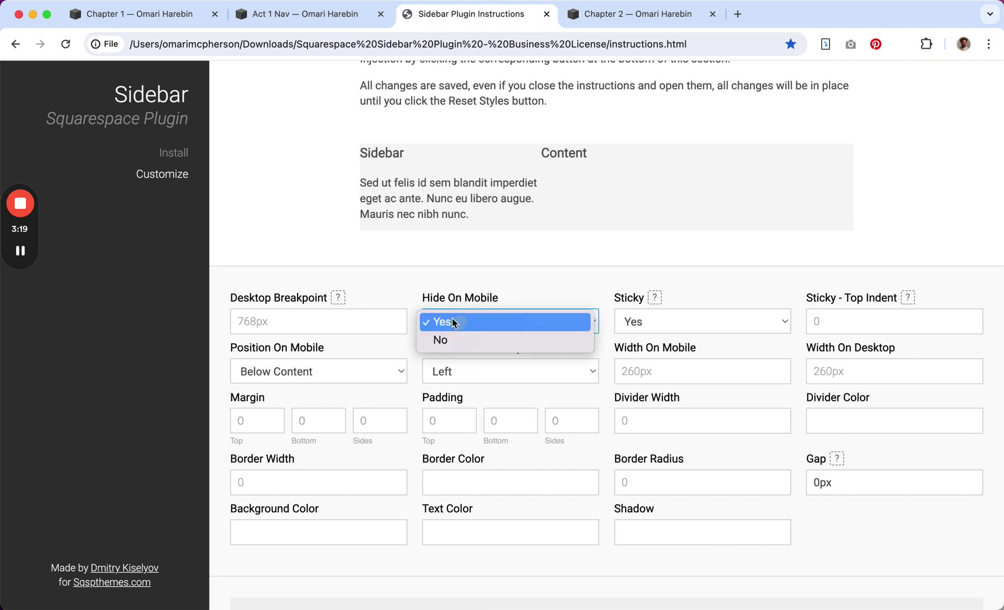
left_click(305, 252)
Step: Set Position On Desktop to Right and keep Sticky at Yes, reviewing the generated CSS
left_click(484, 371)
left_click(446, 355)
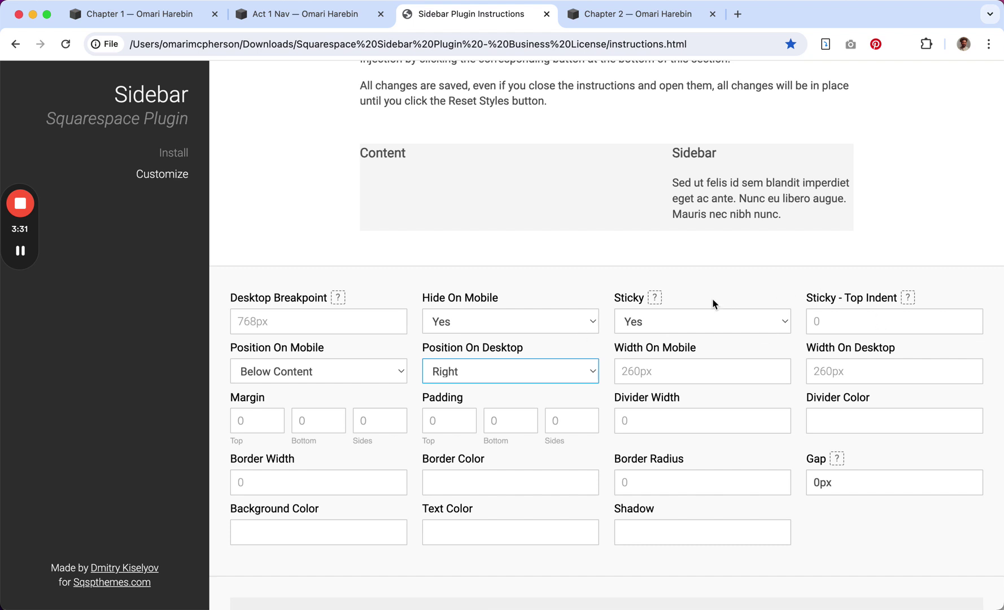
left_click(658, 320)
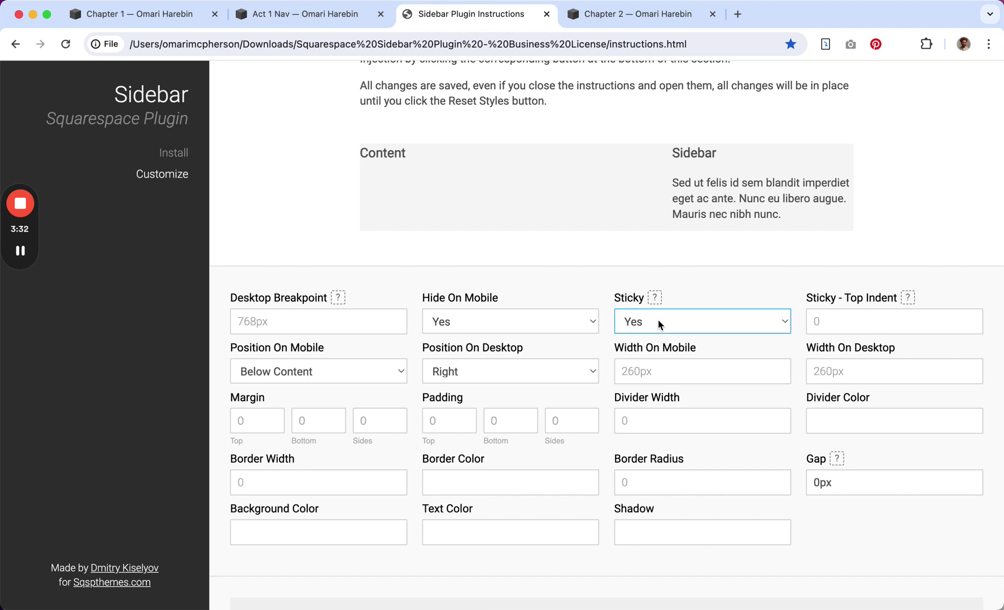
left_click(554, 257)
scroll(442, 279, "up", 3)
scroll(332, 314, "down", 3)
scroll(388, 400, "down", 8)
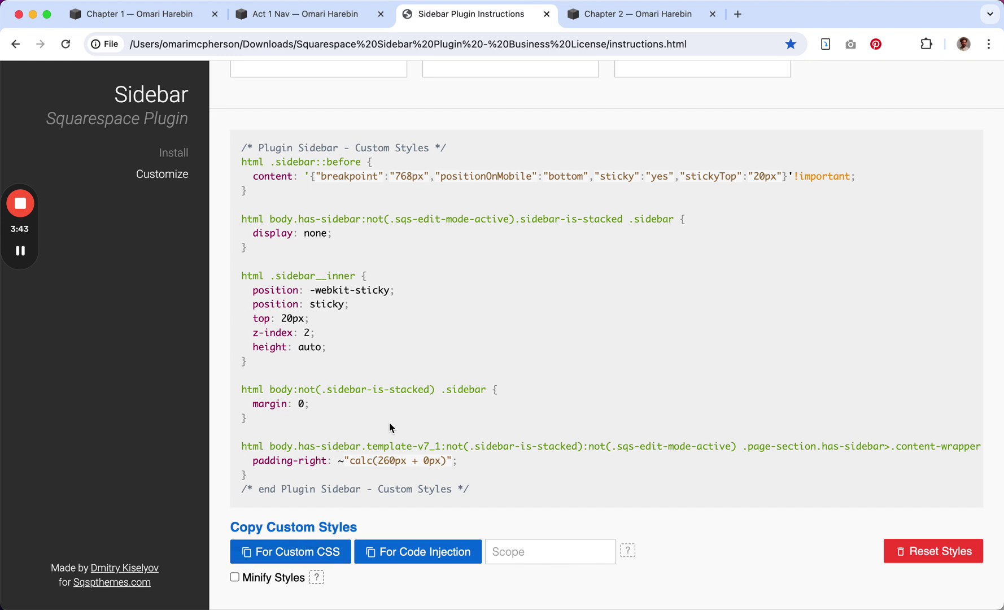
scroll(388, 424, "up", 1)
scroll(389, 422, "up", 10)
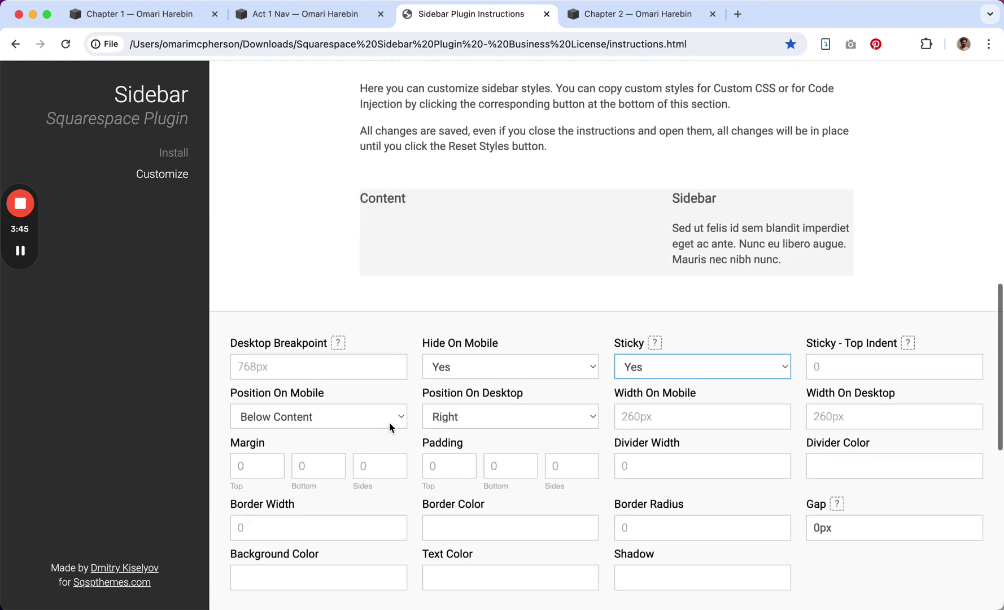
scroll(375, 352, "up", 2)
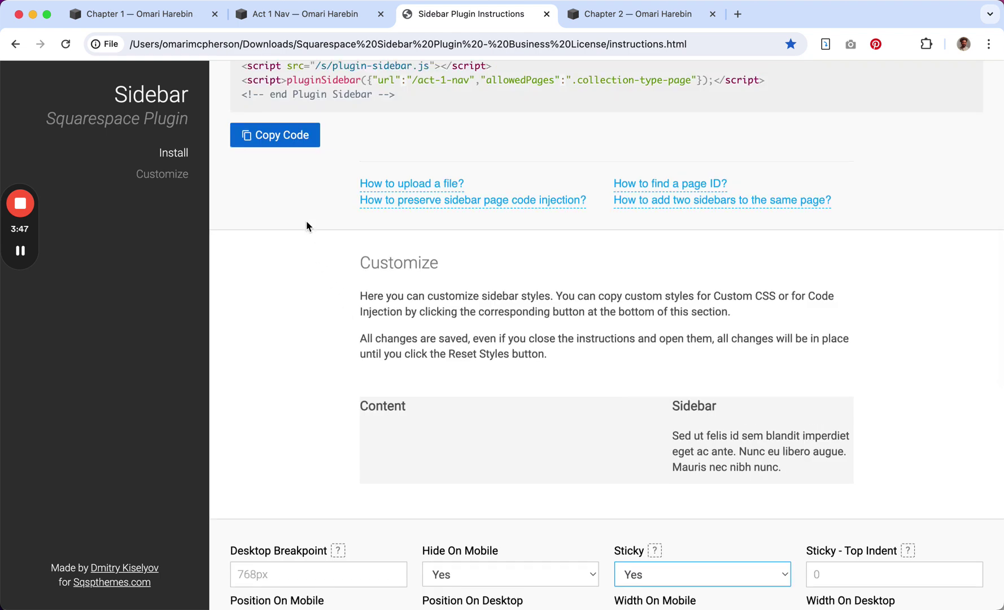
scroll(300, 297, "up", 4)
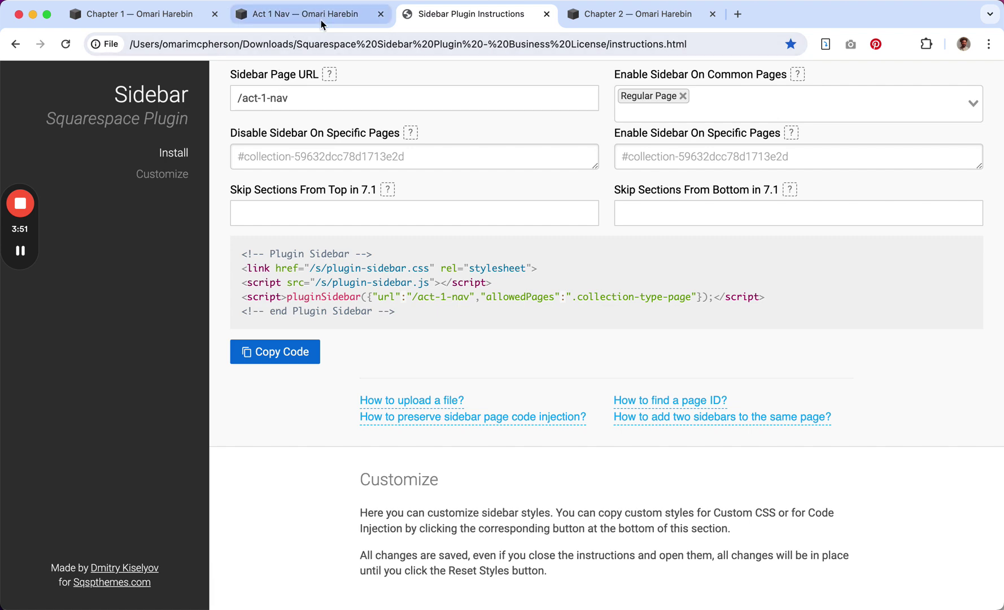
scroll(316, 138, "up", 1)
scroll(317, 137, "up", 5)
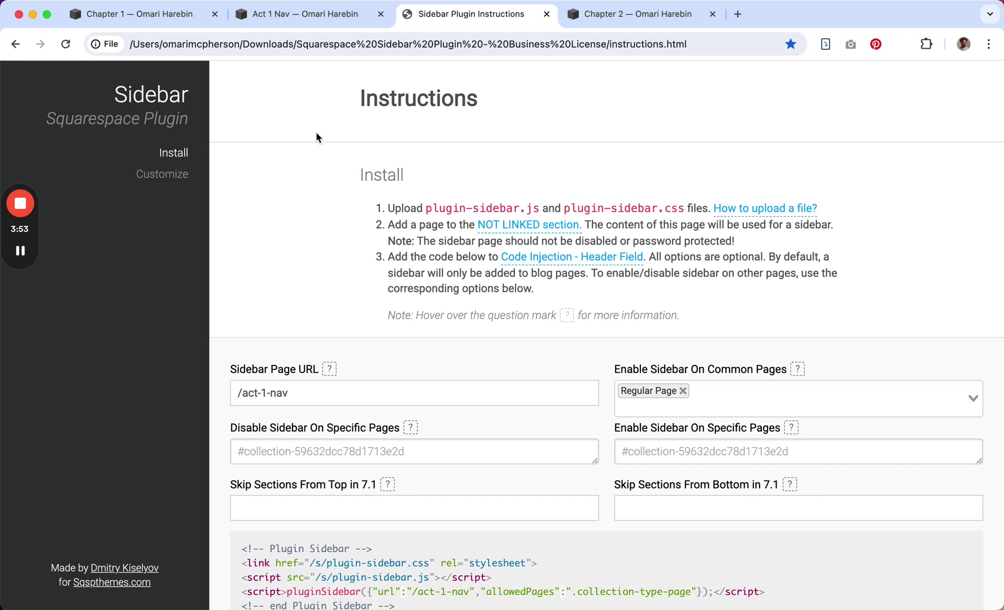